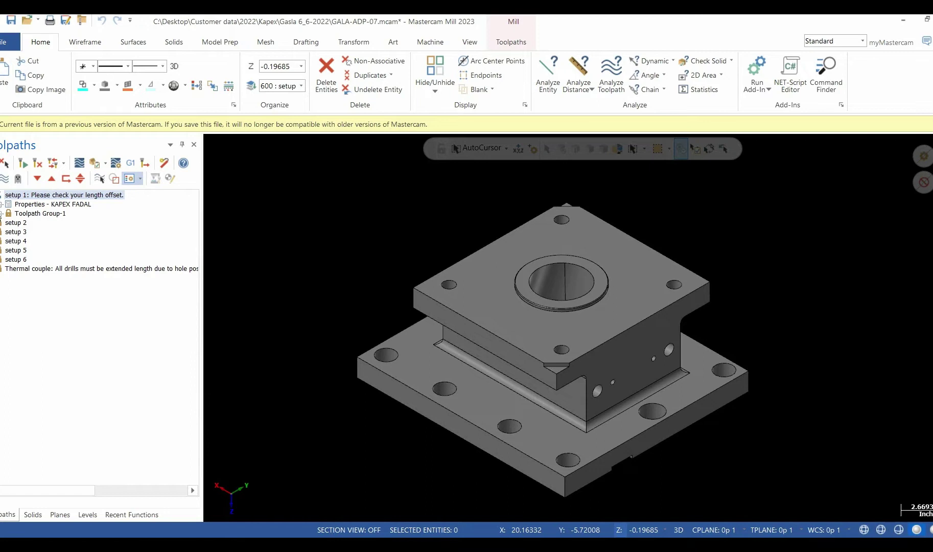
Expand Toolpath Group-1 and select the entire group with all twelve operations
left_click(2, 213)
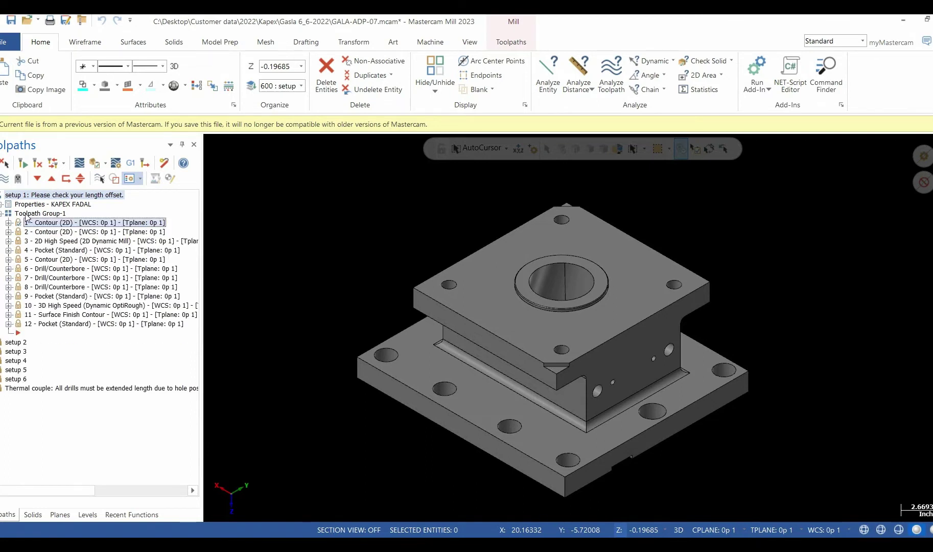
left_click(25, 214)
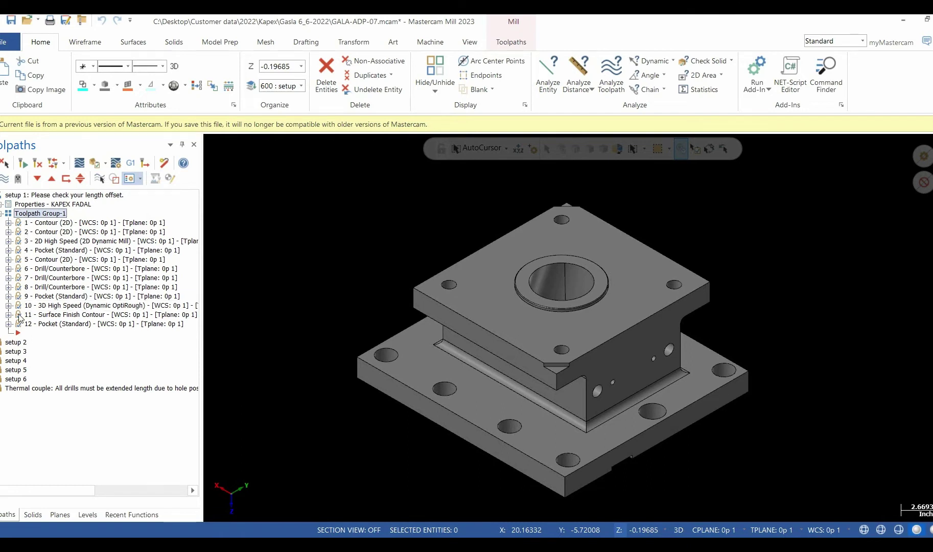
Choose Setup sheet... from the Toolpaths tree's right-click menu
right_click(66, 434)
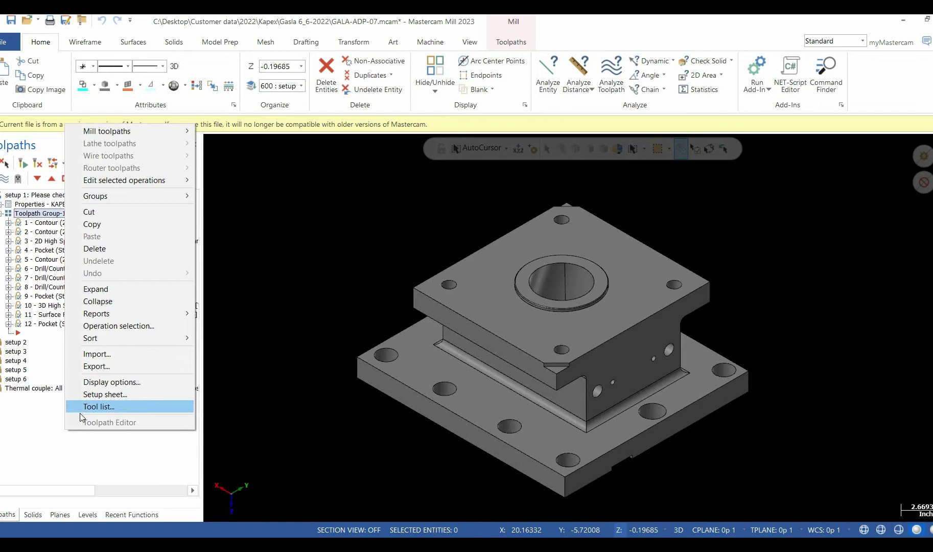
key("Up")
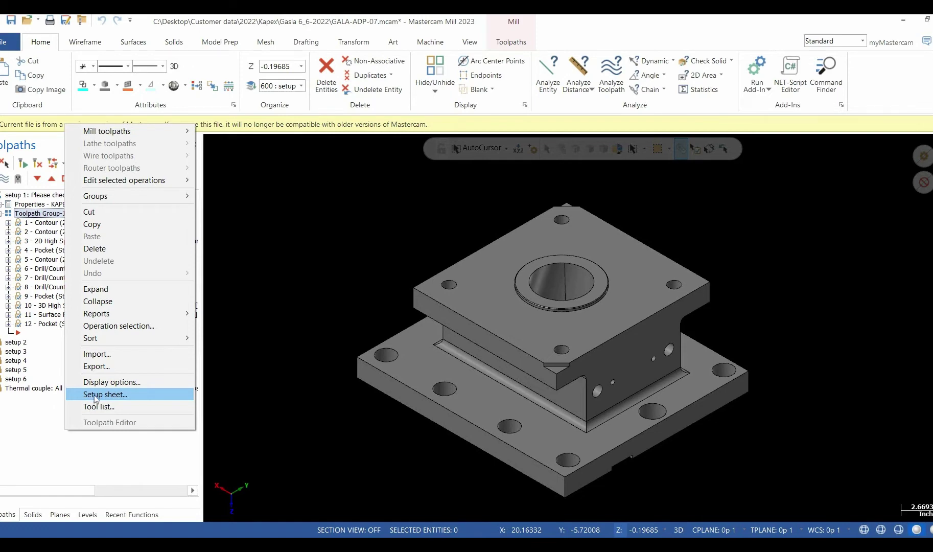
left_click(97, 398)
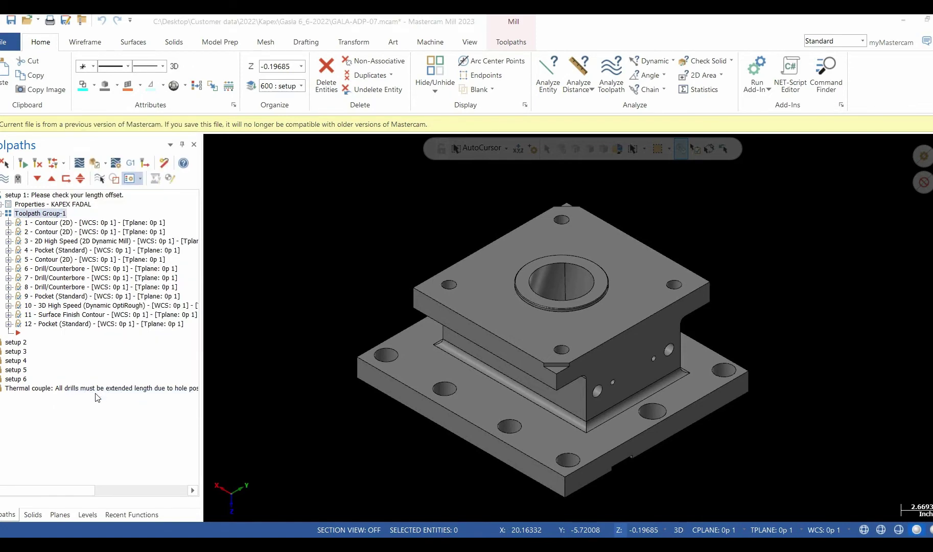
Review the Customer and Programmer fields, enter Revision 1, and pick Operation's WCS for images
left_click_drag(195, 62, 287, 57)
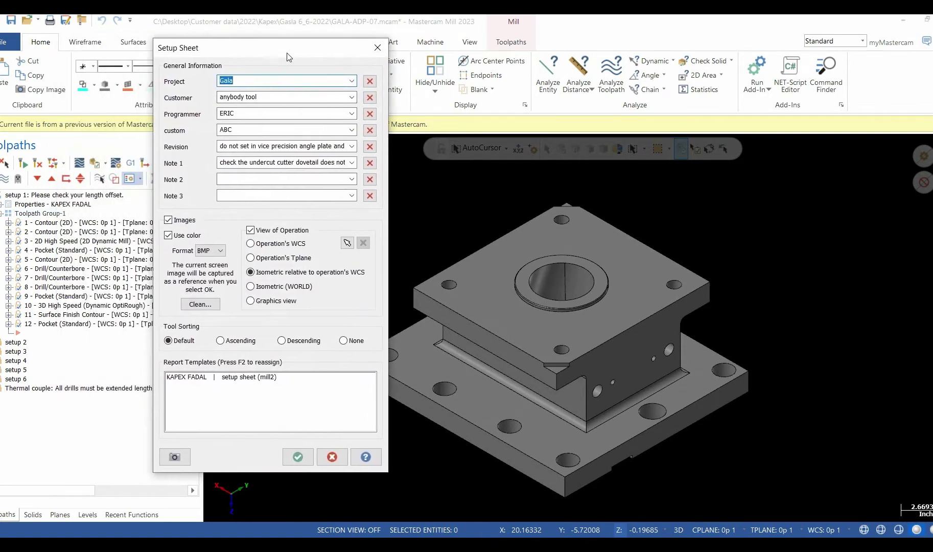
left_click(267, 97)
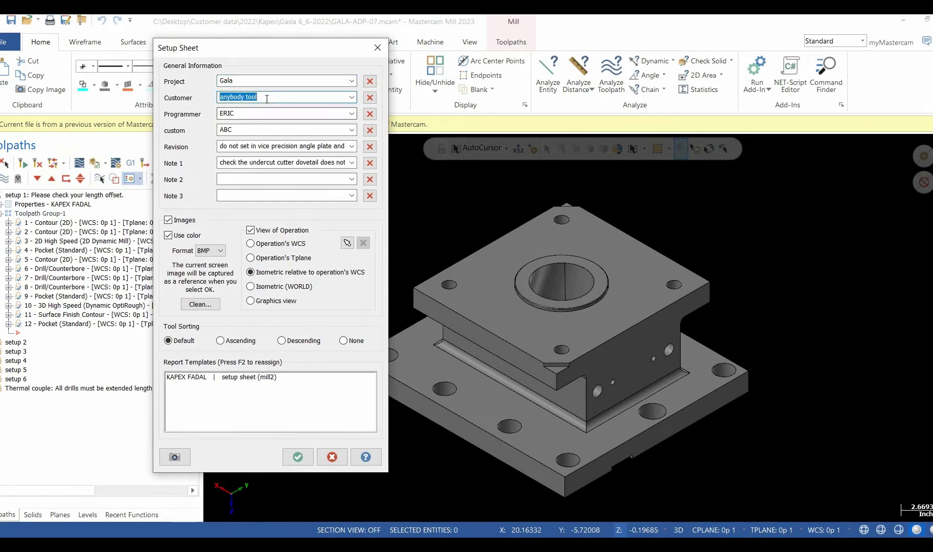
key("Tab")
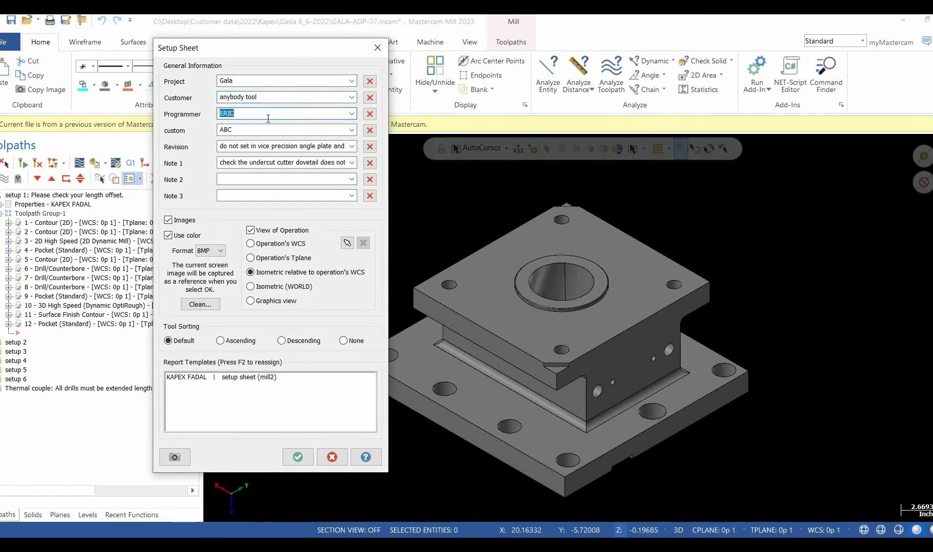
left_click(246, 132)
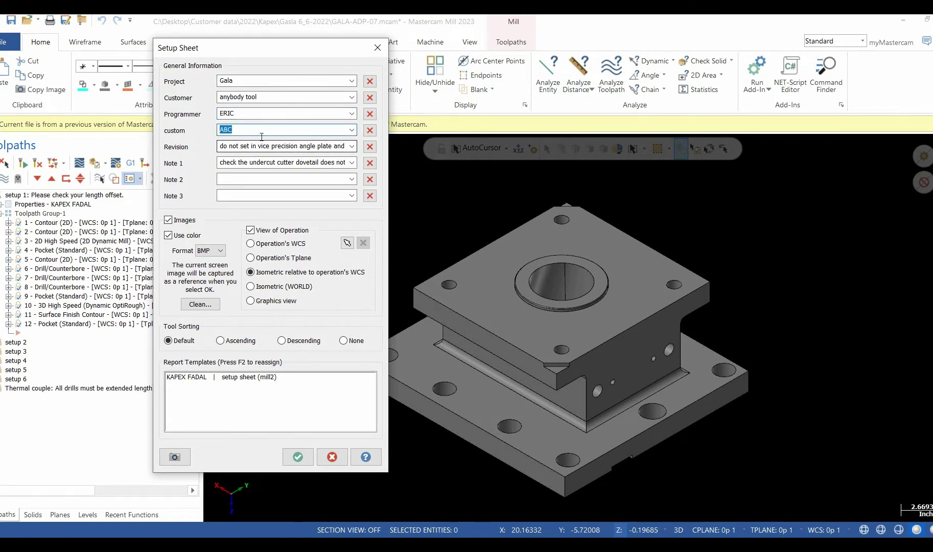
left_click(345, 144)
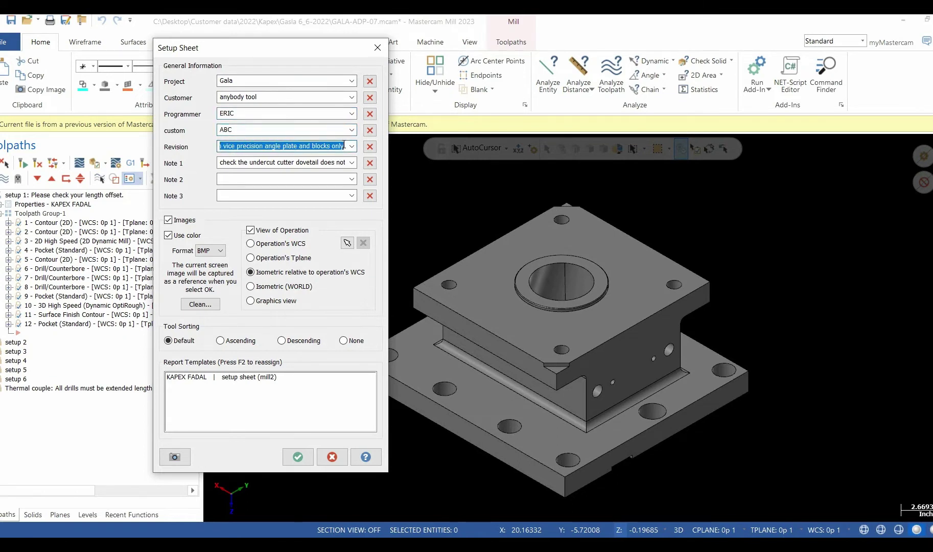
type("1")
key("Tab")
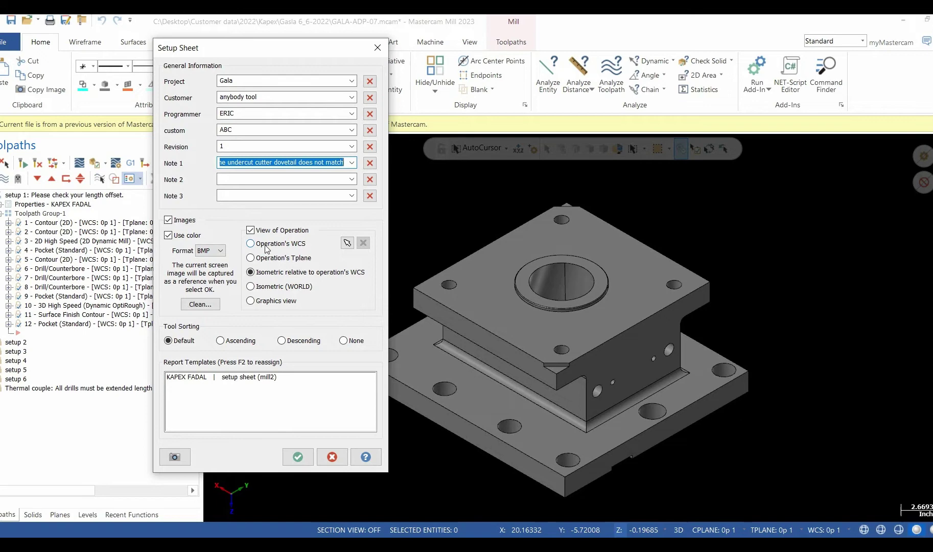
left_click(251, 244)
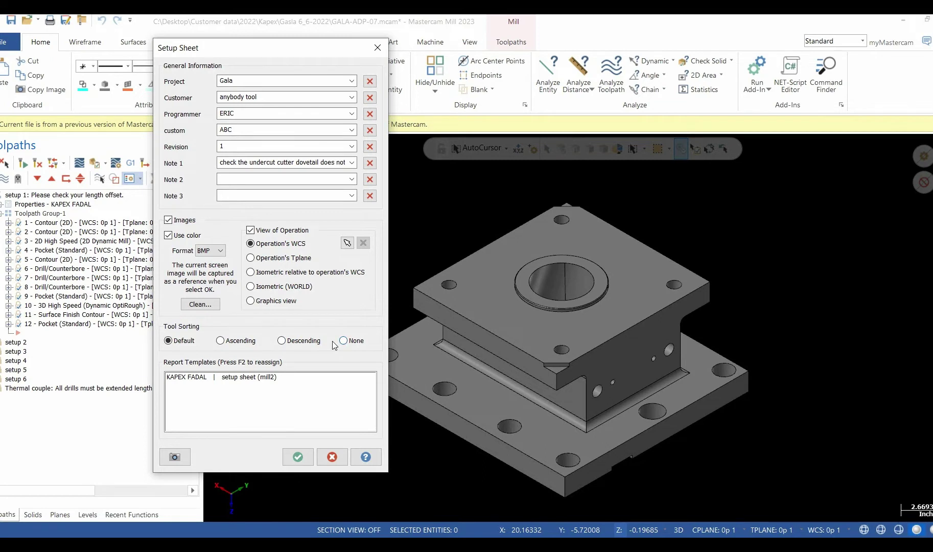
Bring up Select Template for the KAPEX FADAL report row with F2 and move it aside
left_click(183, 380)
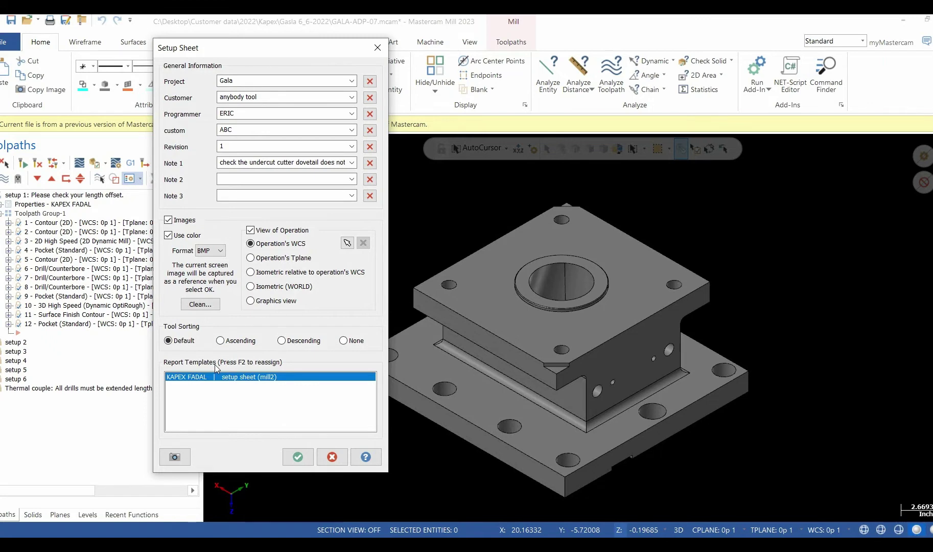
key("F2")
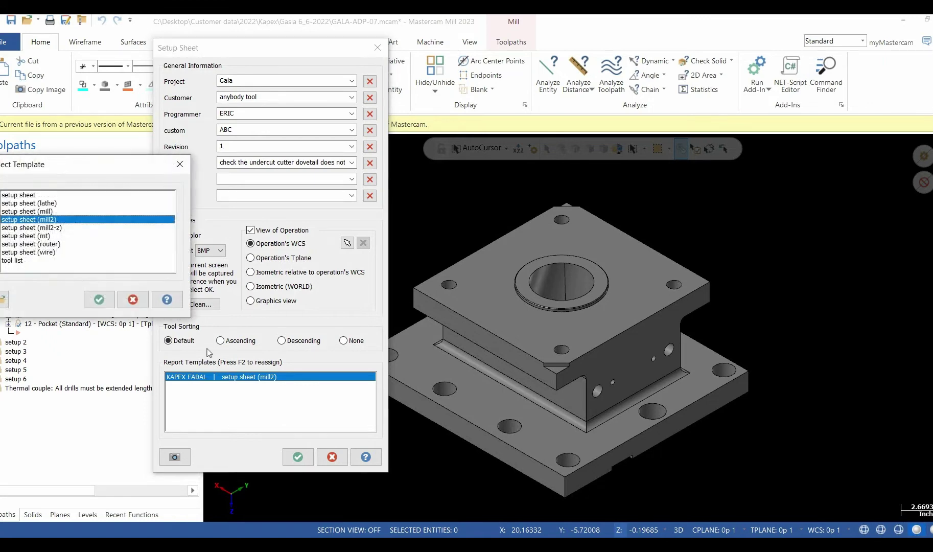
left_click_drag(119, 163, 248, 162)
left_click_drag(359, 159, 824, 132)
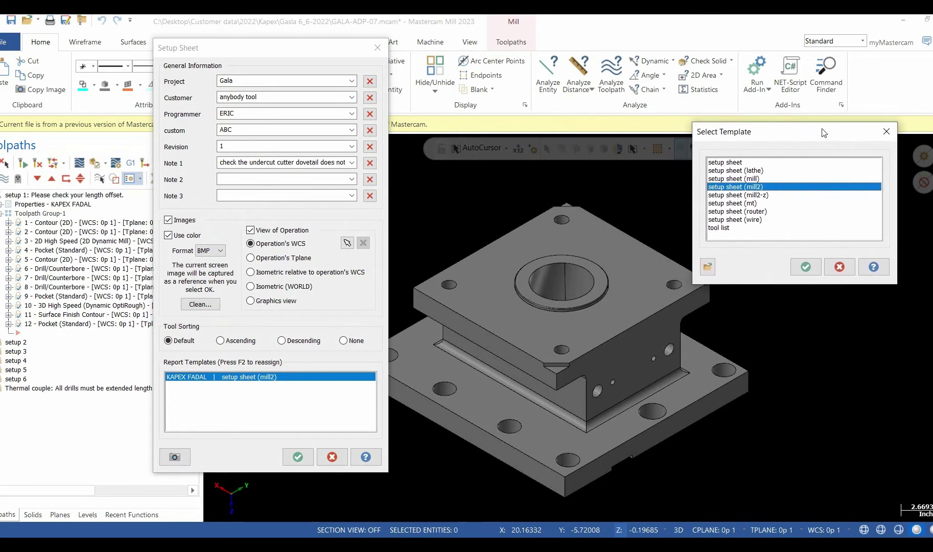
Confirm setup sheet (mill2) as the template, generate the report, and scroll page 1 to COMMENTS
left_click(810, 268)
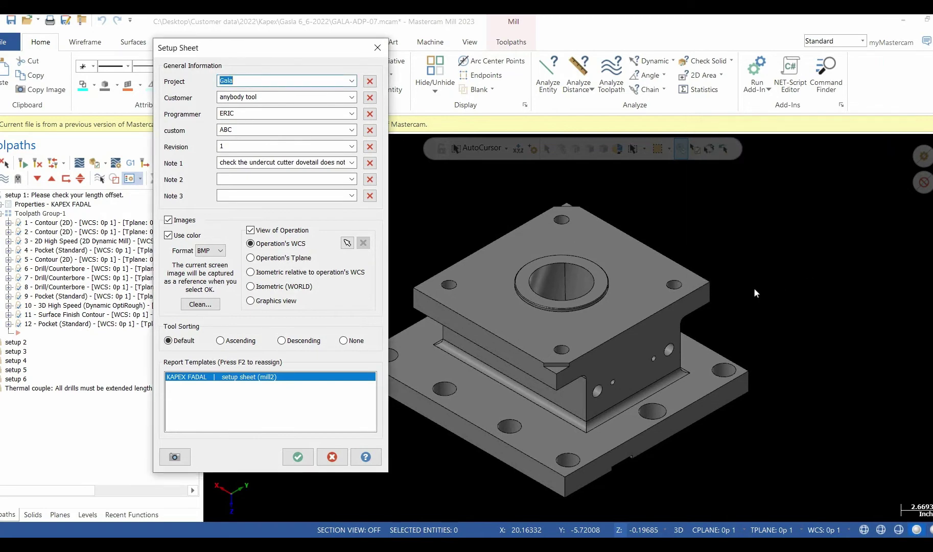
left_click(299, 458)
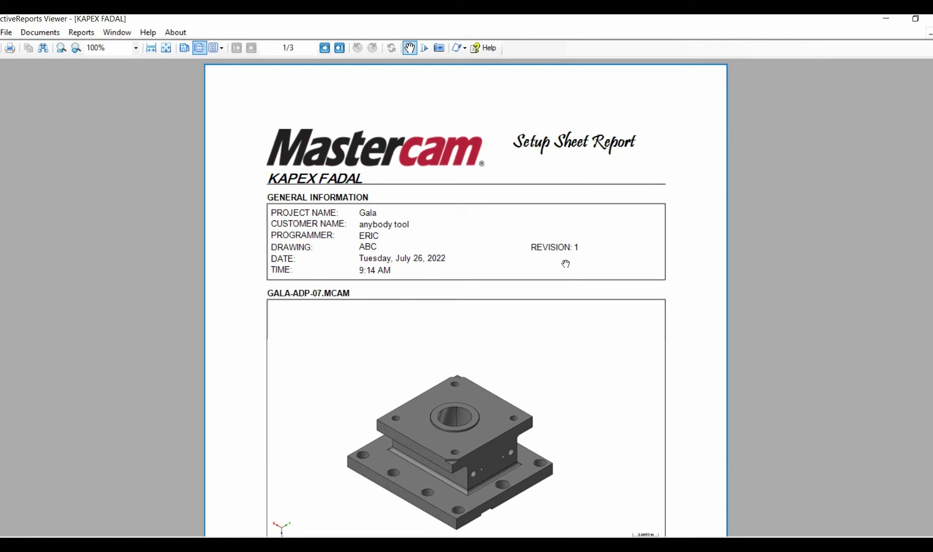
scroll(566, 263, "down", 3)
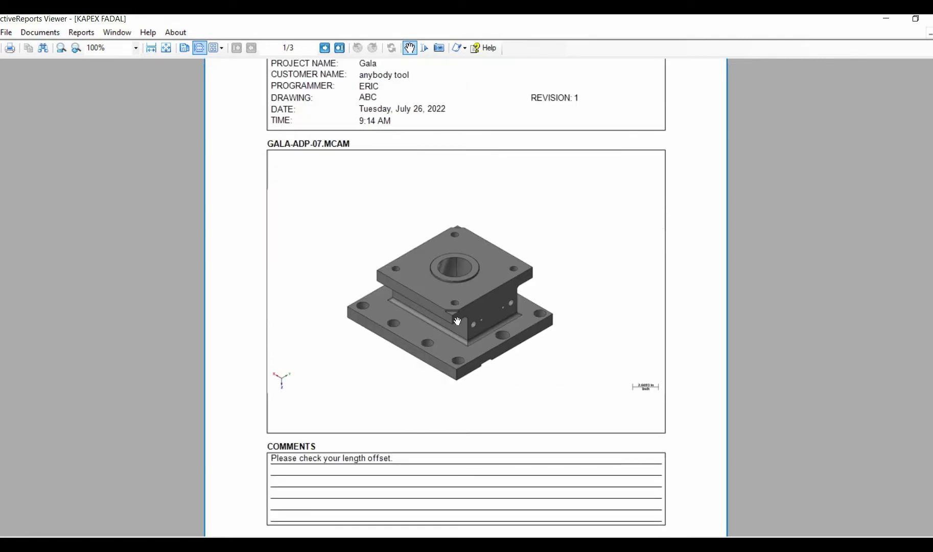
scroll(458, 321, "down", 3)
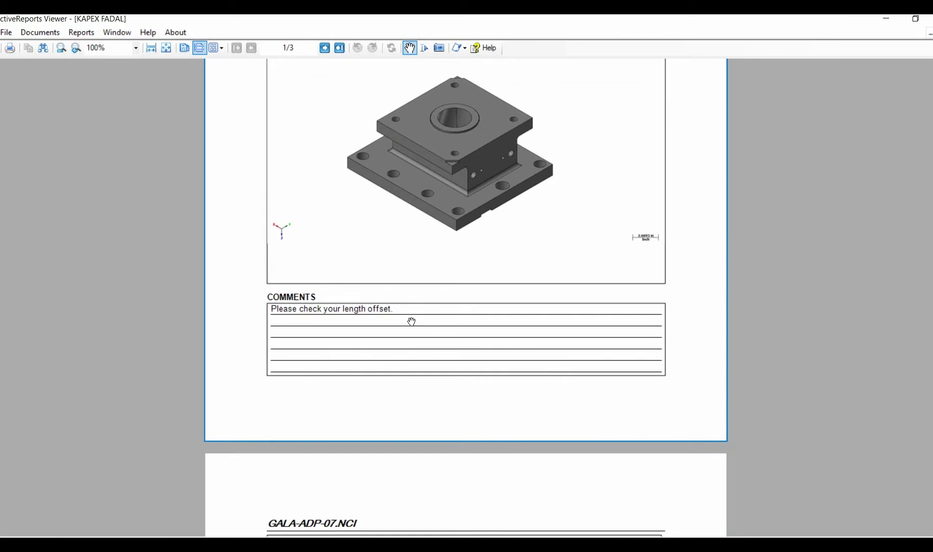
Scroll past page 2's twelve operations and 13 h 11 min 29 s cycle time to the TOOL LIST
scroll(411, 322, "down", 4)
scroll(412, 321, "down", 3)
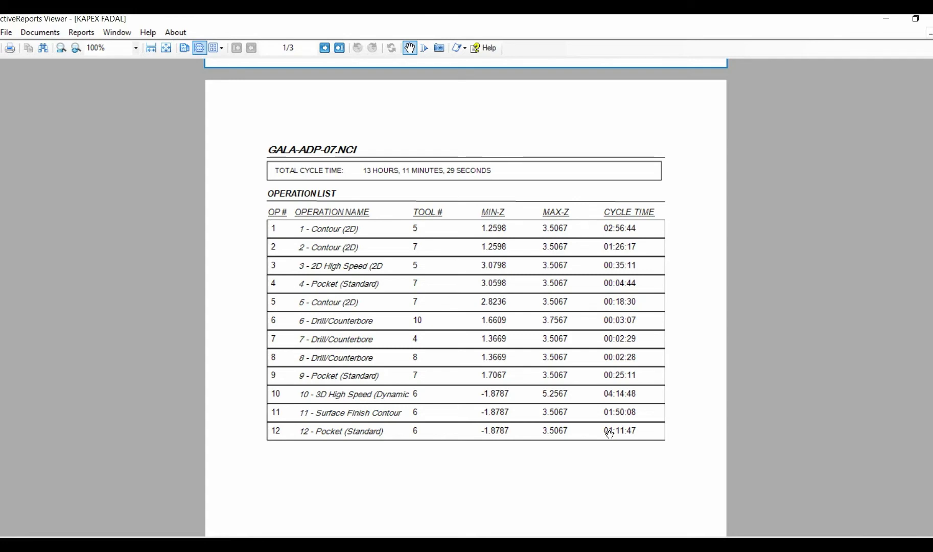
scroll(610, 434, "down", 12)
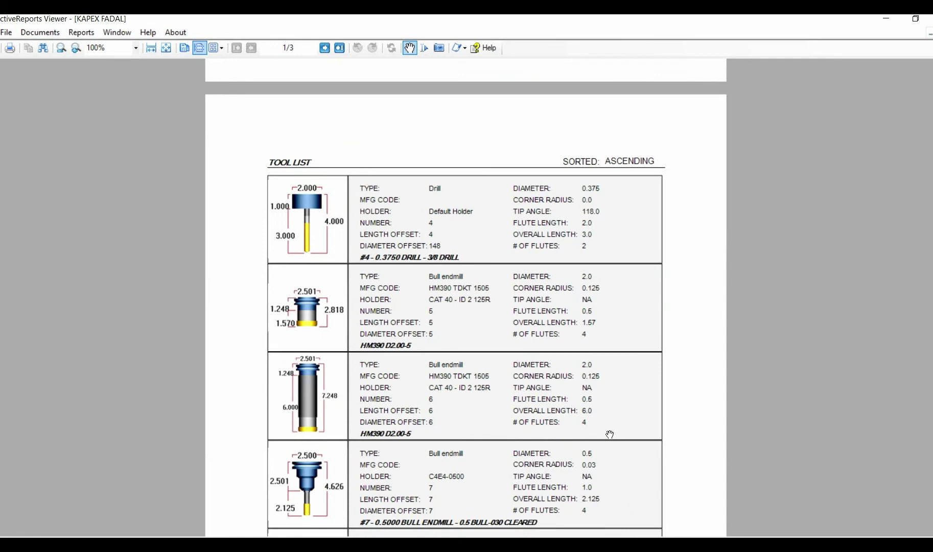
Scroll the tool list down to #10 0.3750 spot drill, then back to page 1's top
scroll(419, 303, "down", 3)
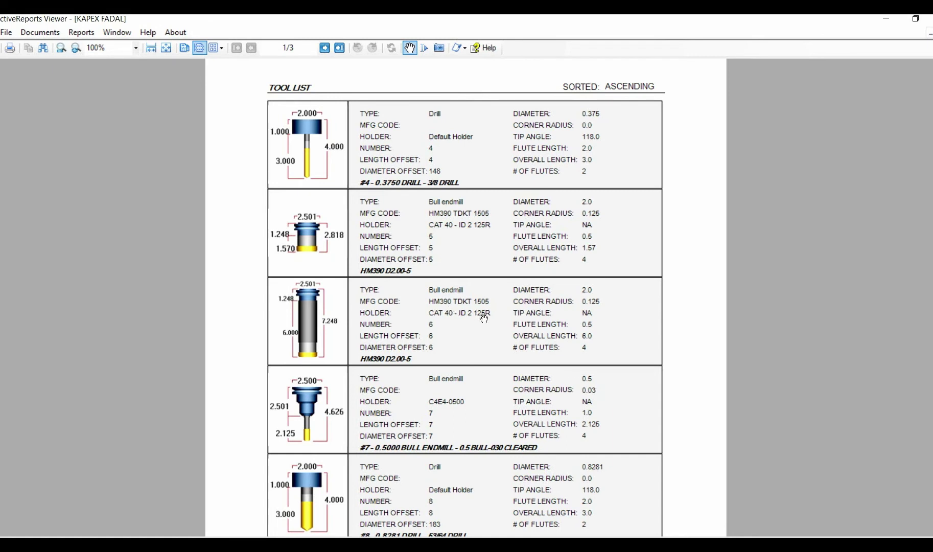
scroll(484, 318, "down", 3)
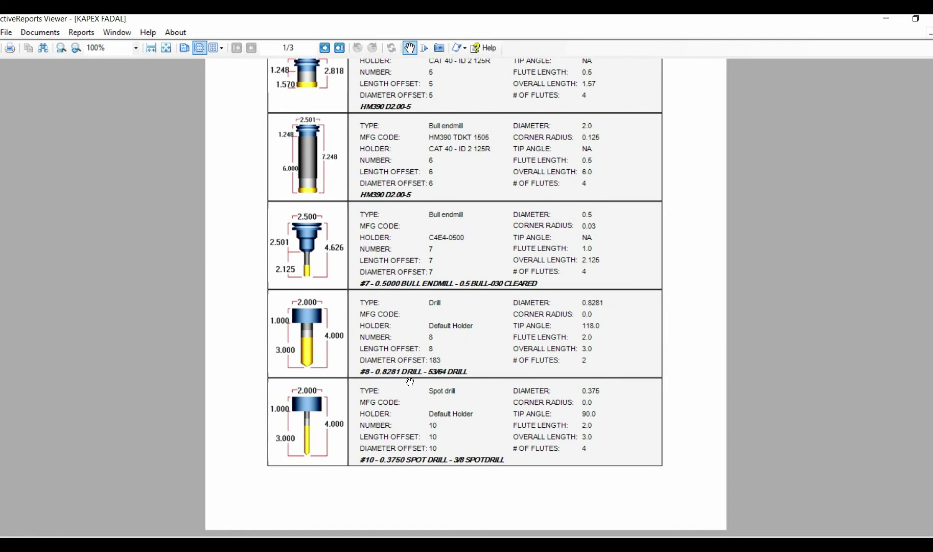
scroll(410, 381, "up", 5)
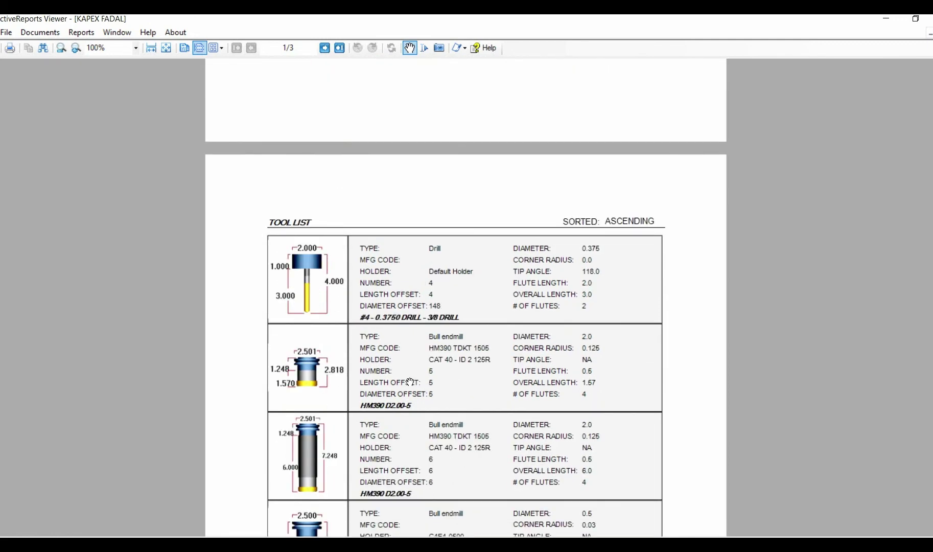
scroll(929, 389, "up", 5)
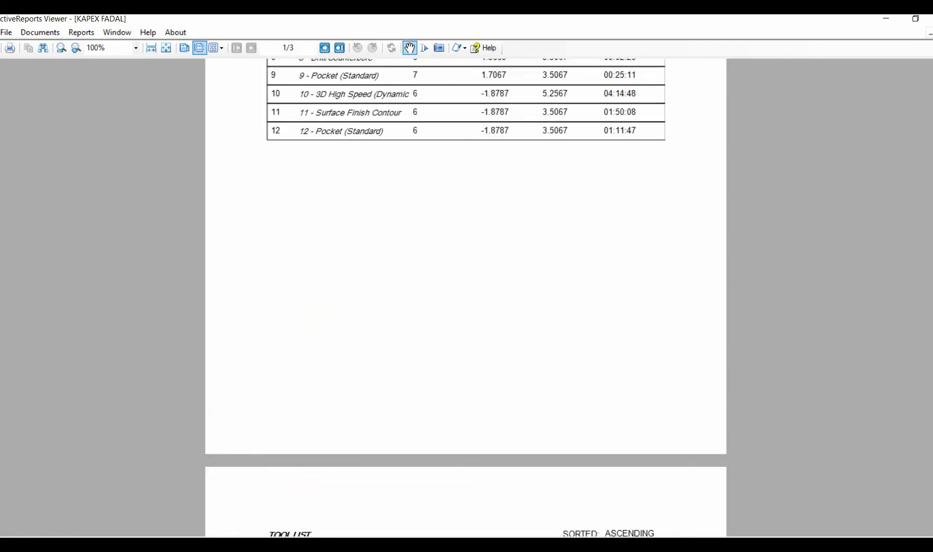
scroll(791, 63, "up", 15)
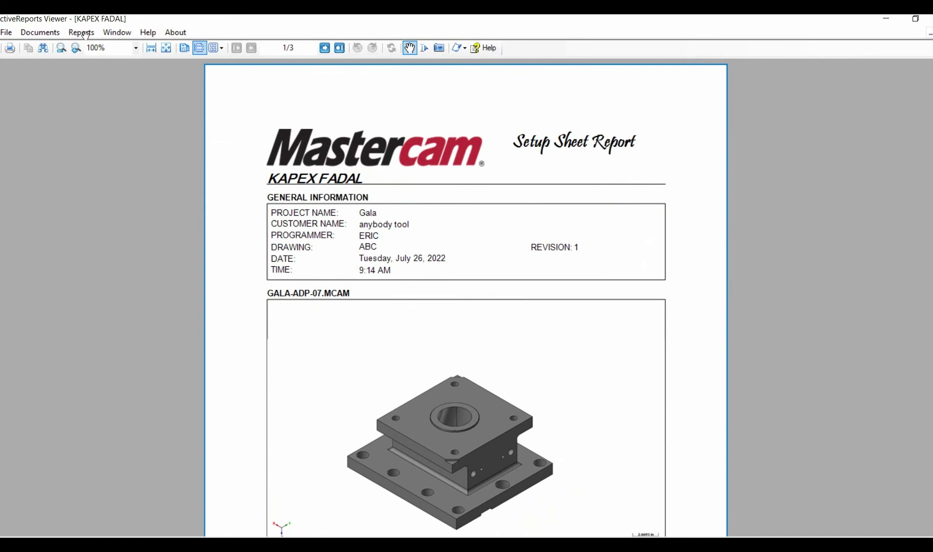
Browse the File > Save As export formats: RDF, PDF, HTML, RTF, TXT, TIFF and XLS
left_click(10, 37)
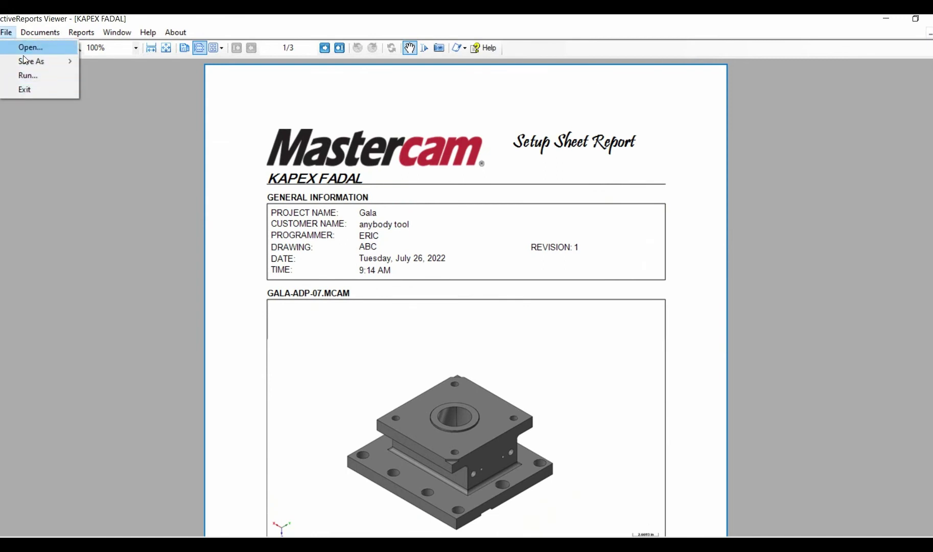
mouse_move(24, 59)
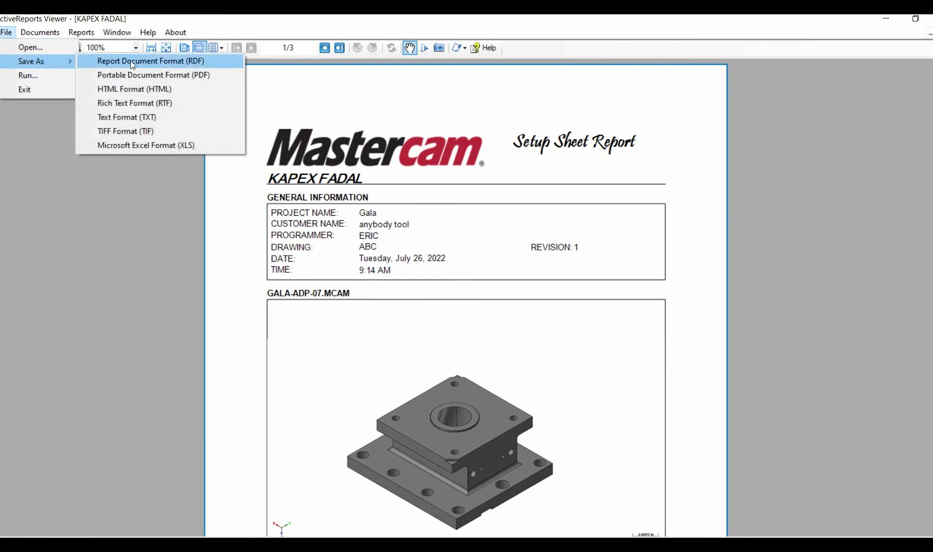
key("Down")
key("Down")
key("Down")
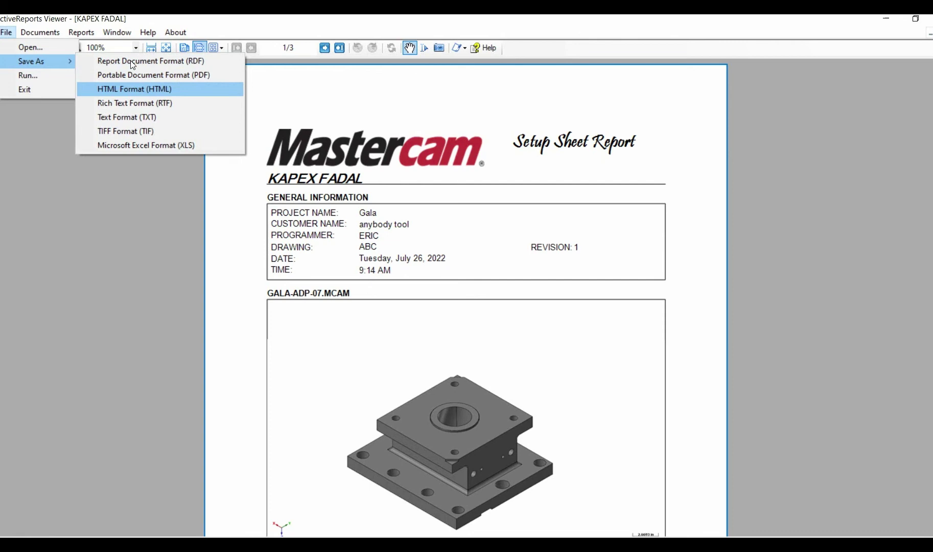
key("Down")
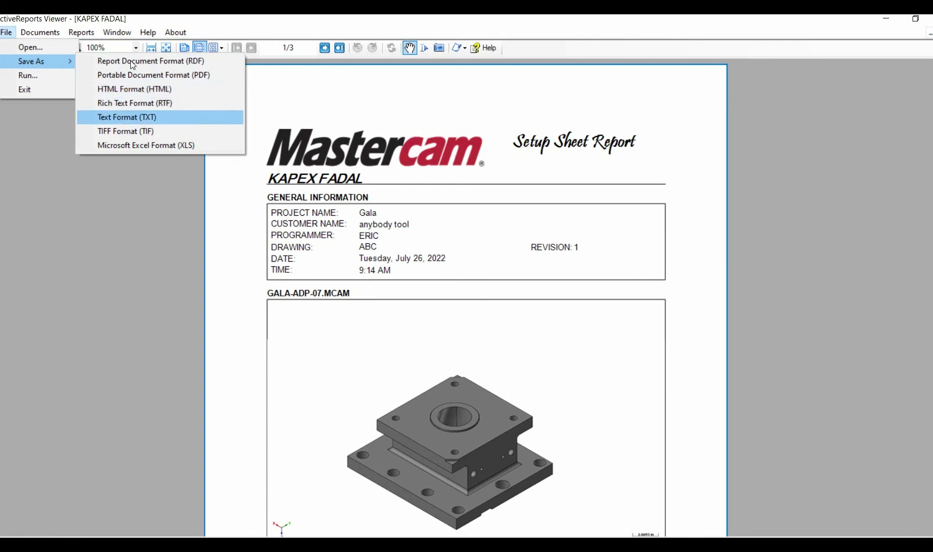
key("Down")
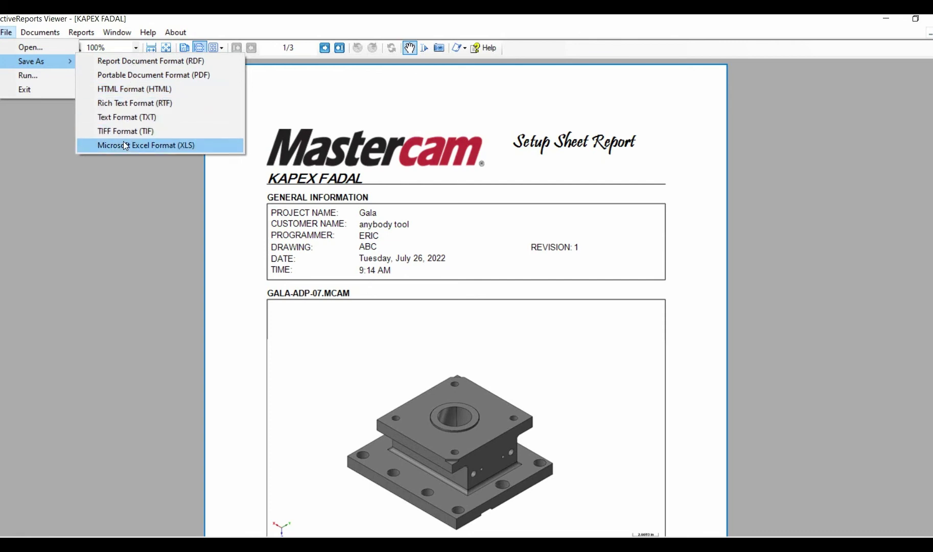
Export the report as PDF, overwriting Gala setup sheet opp 1.pdf
left_click(121, 77)
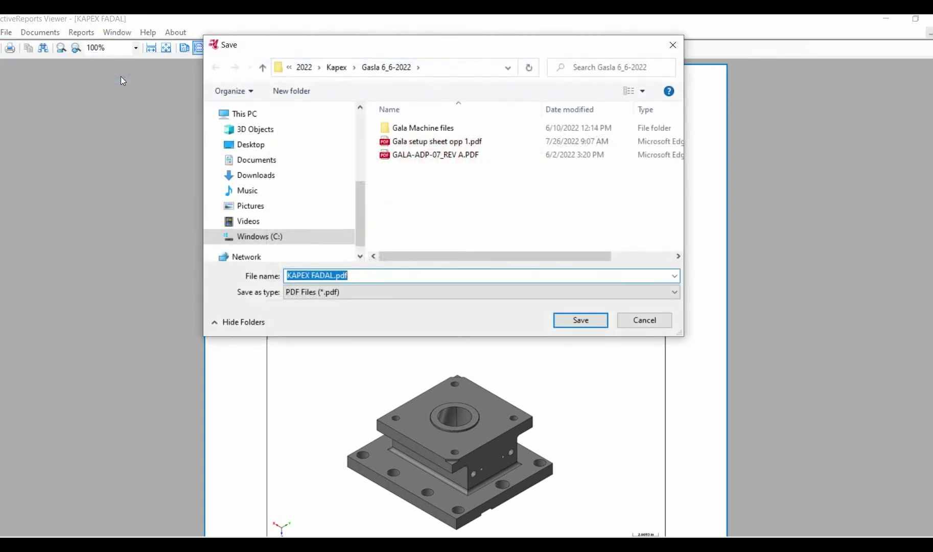
left_click(449, 144)
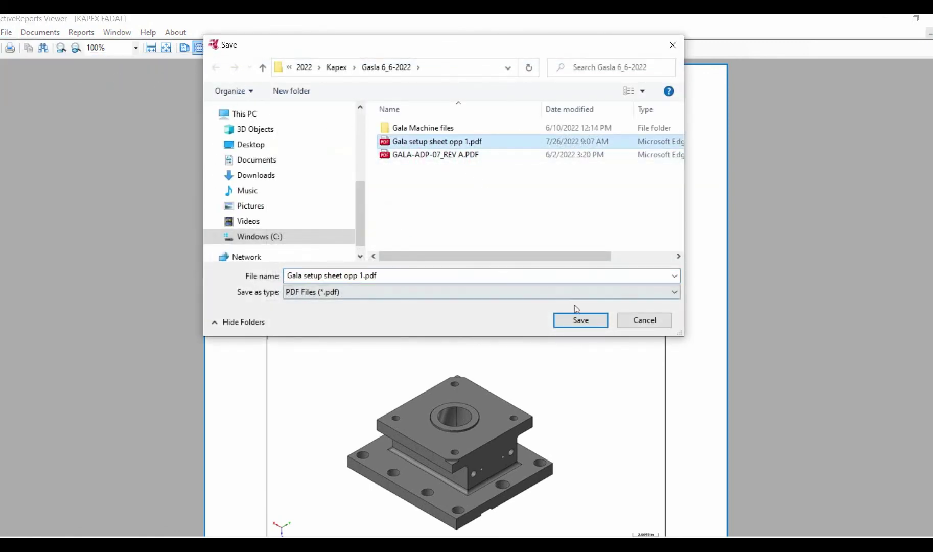
left_click(589, 323)
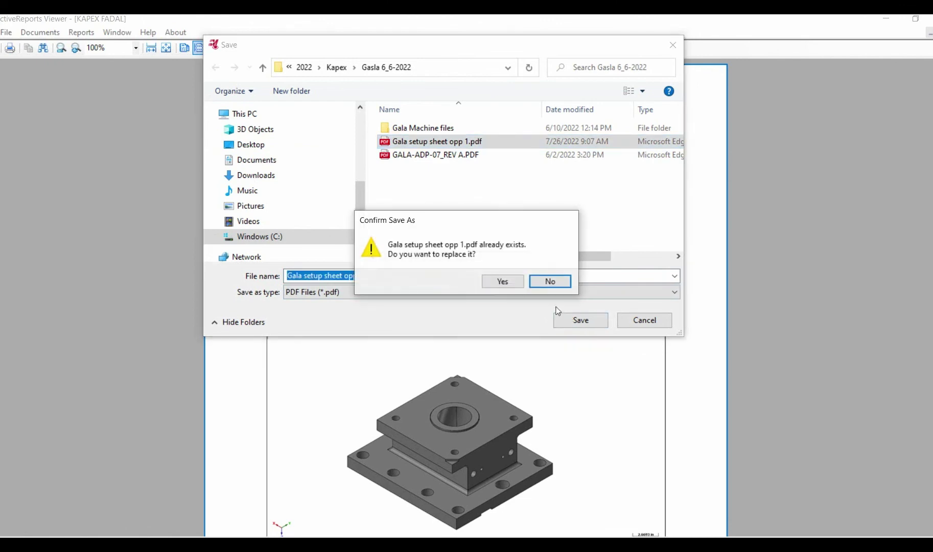
left_click(506, 280)
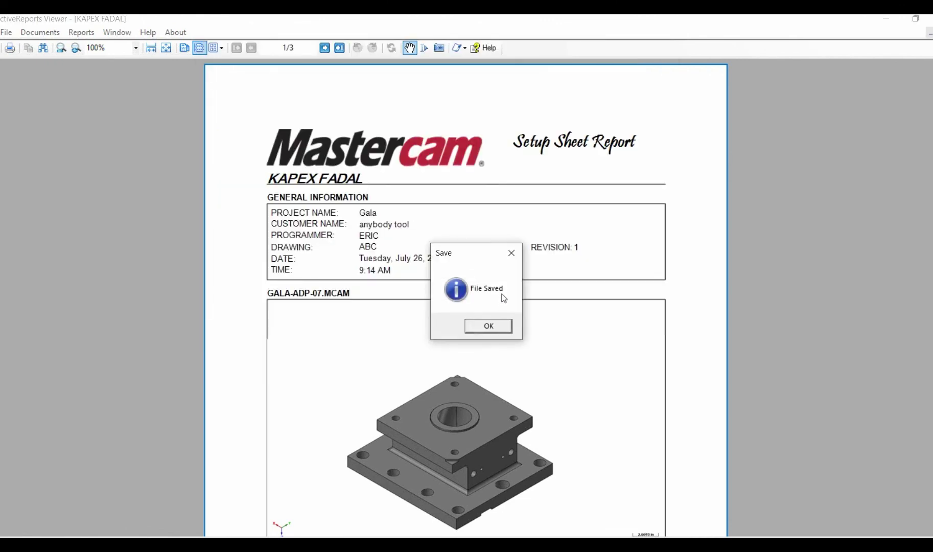